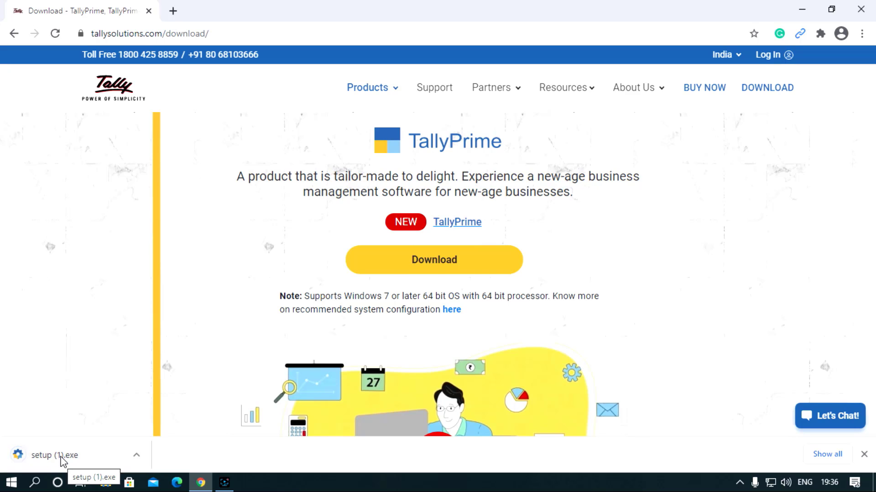
- Run the downloaded TallyPrime setup file and change the application path to the E:\Tally Prime folder
click(61, 457)
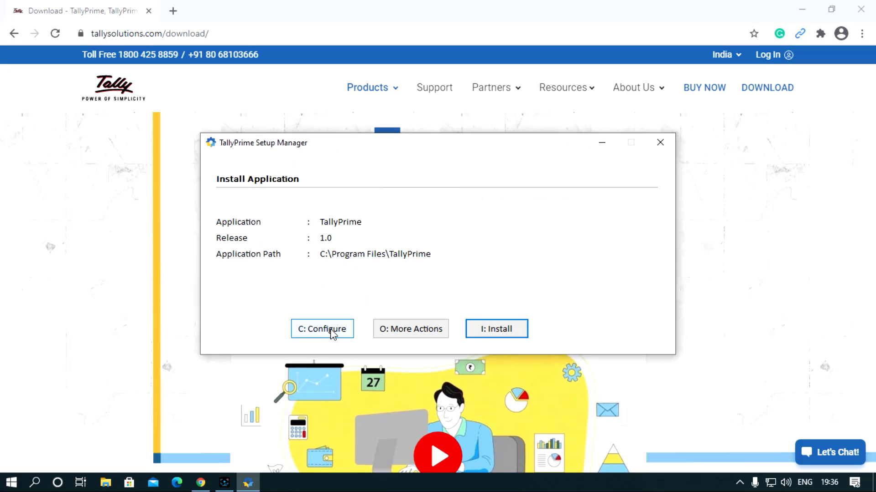
click(328, 328)
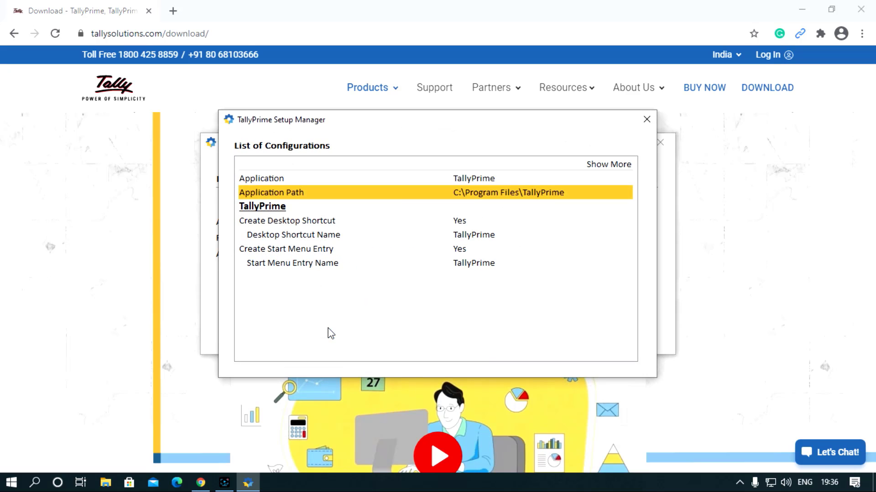
click(335, 193)
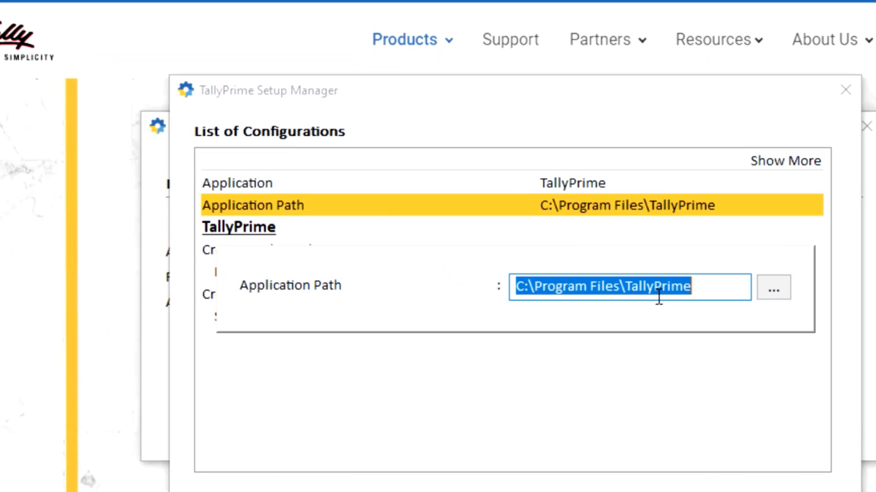
click(777, 291)
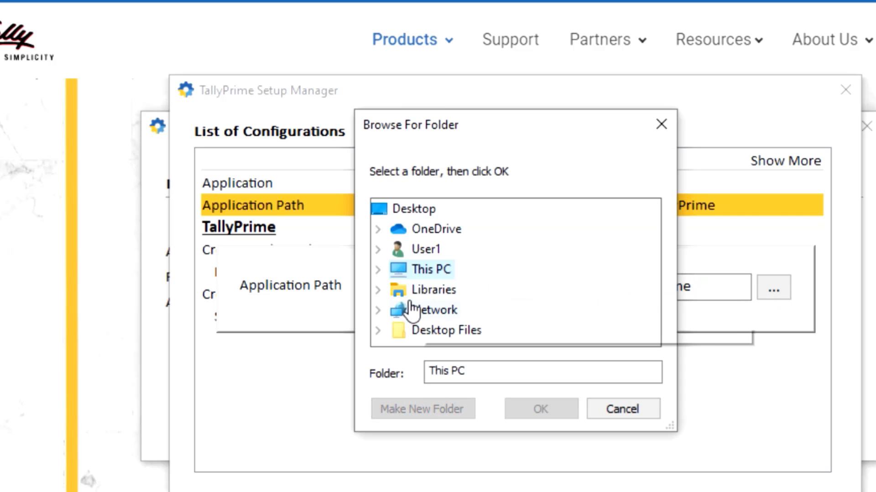
double_click(408, 270)
scroll(417, 288, down, 2)
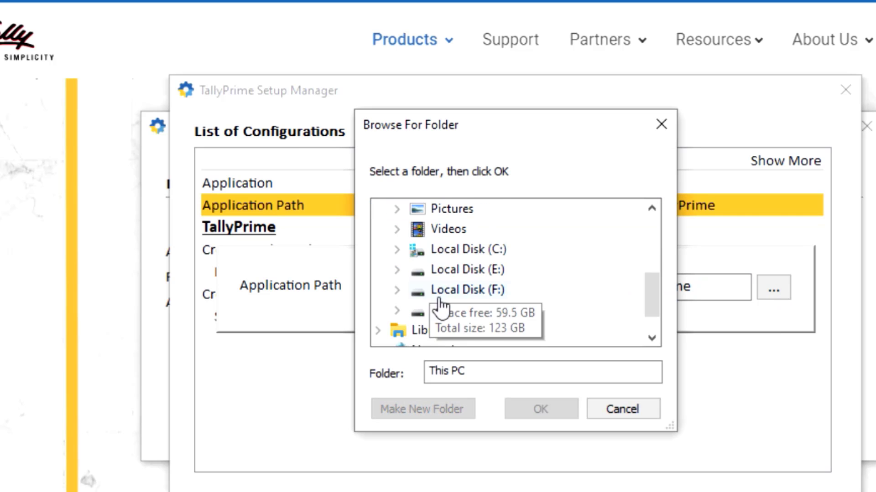
double_click(454, 269)
click(477, 292)
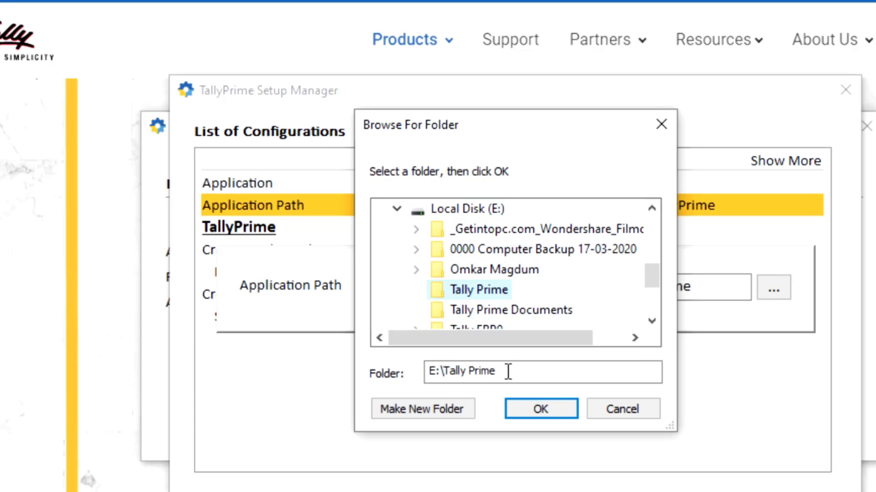
click(538, 411)
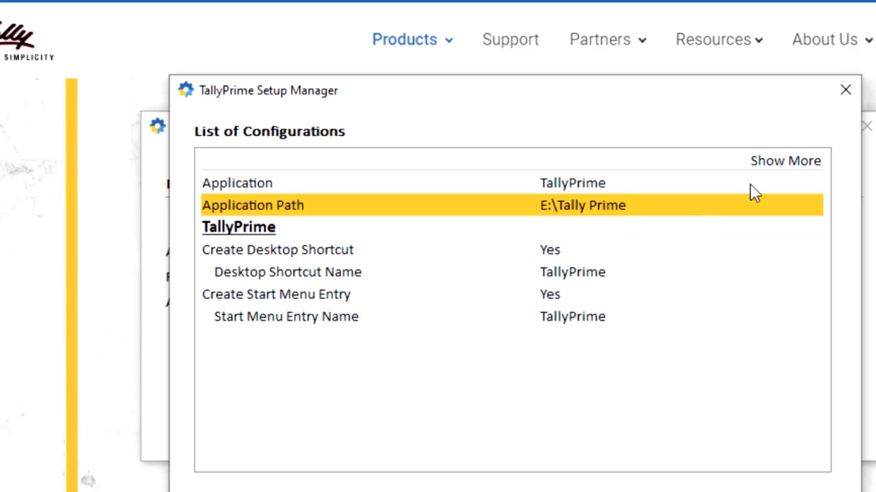
click(844, 89)
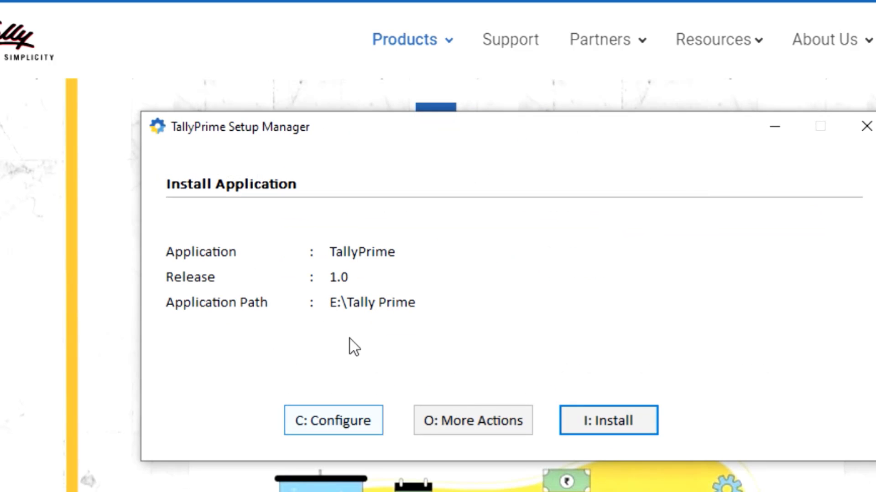
- Install TallyPrime with the configured path and start the application
click(606, 424)
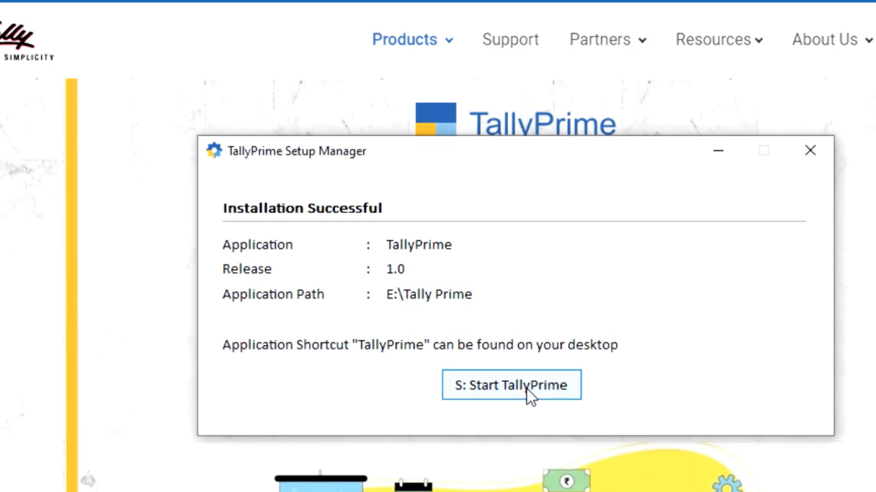
click(527, 389)
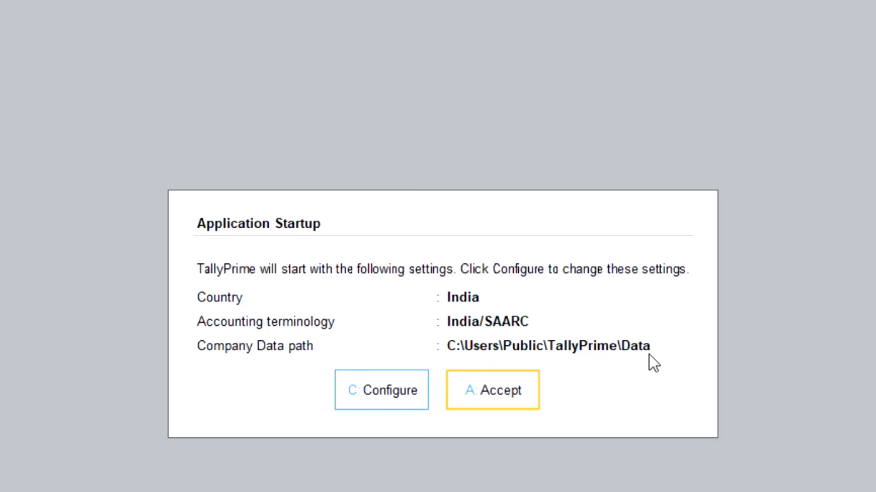
- Set the startup company data path to E:\Tally Prime and accept the startup settings
click(389, 392)
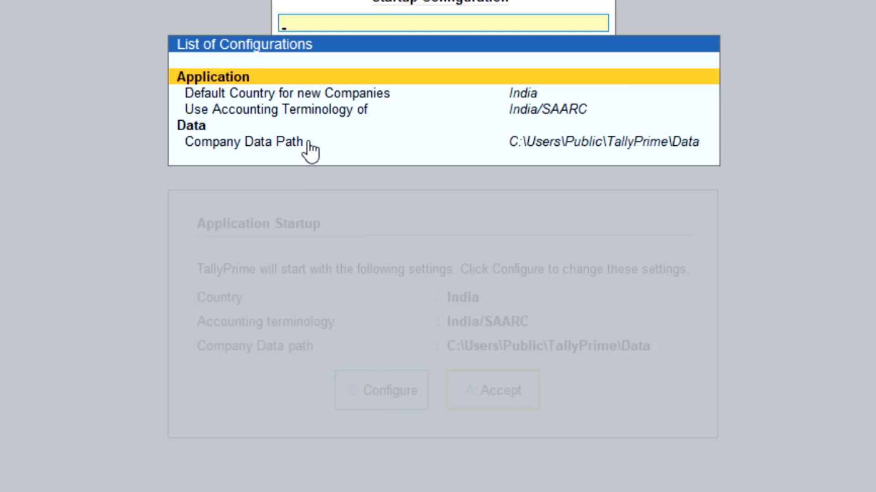
click(263, 139)
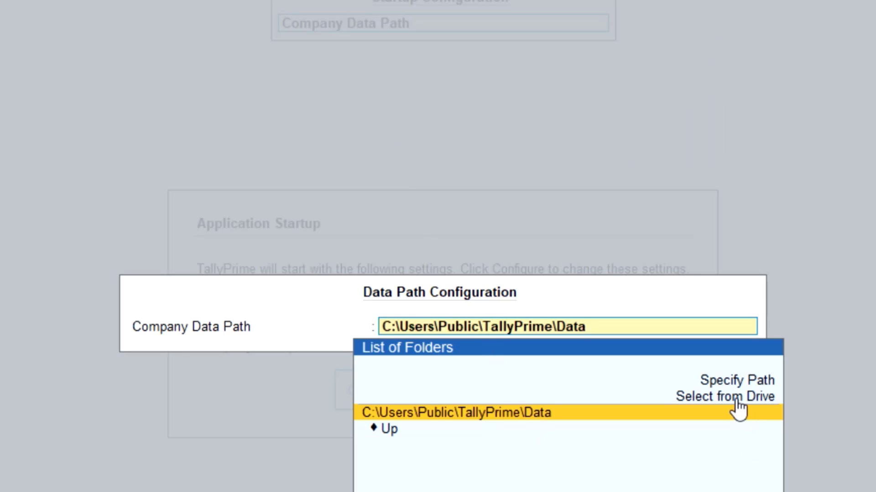
click(736, 399)
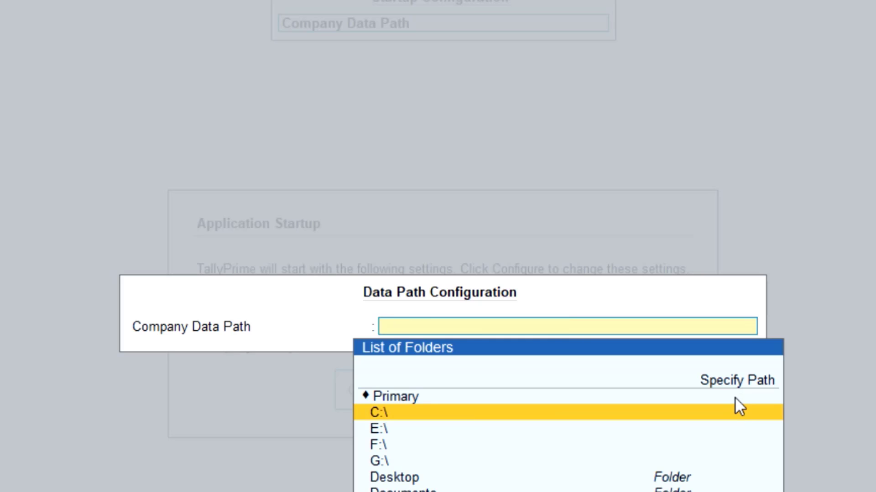
click(380, 432)
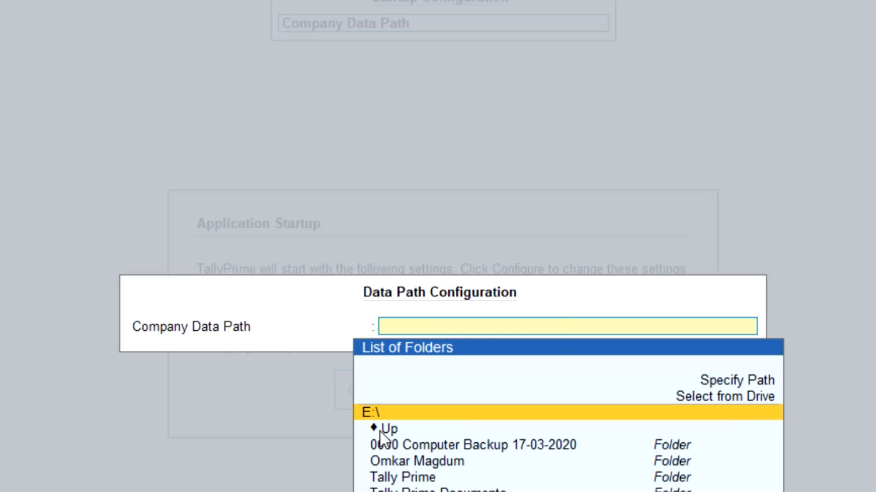
click(410, 478)
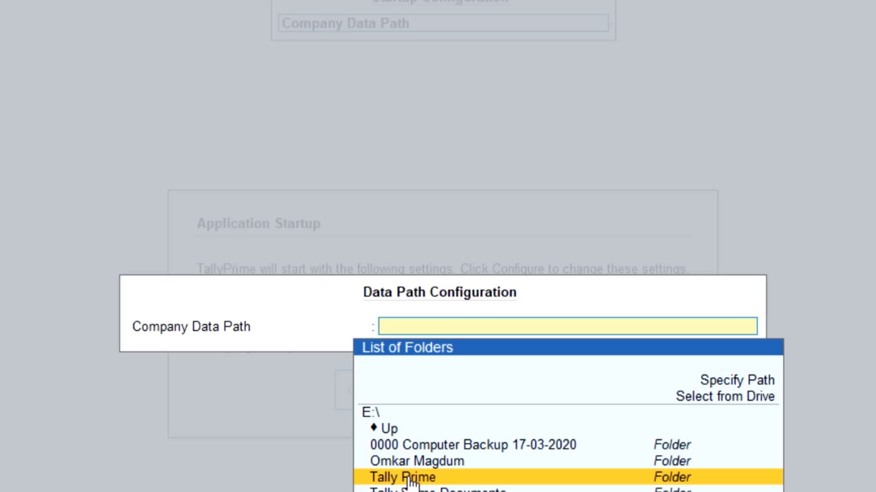
click(411, 479)
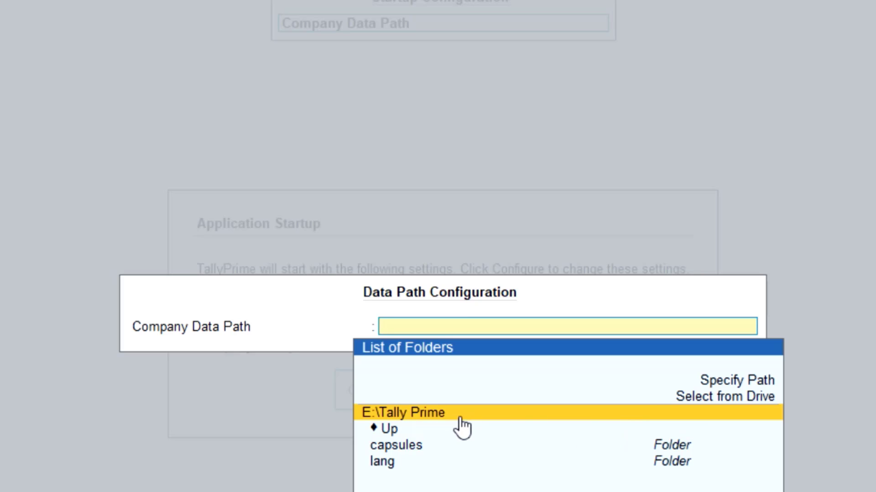
click(704, 416)
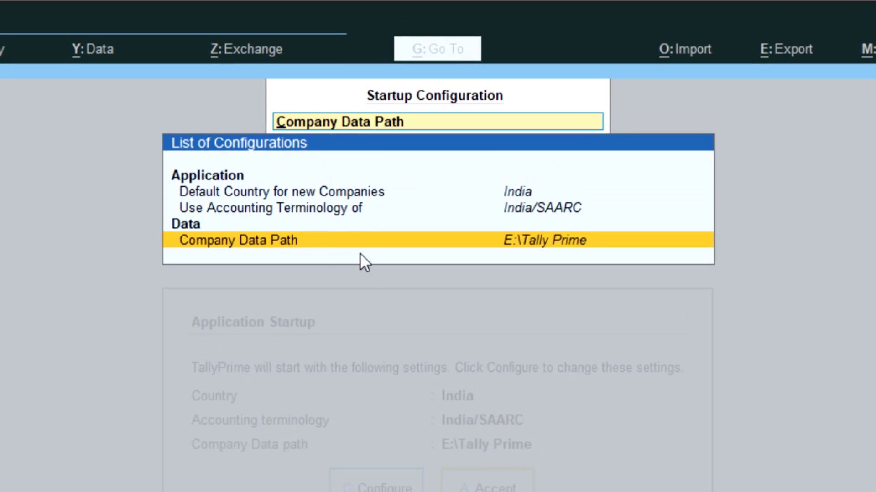
click(371, 288)
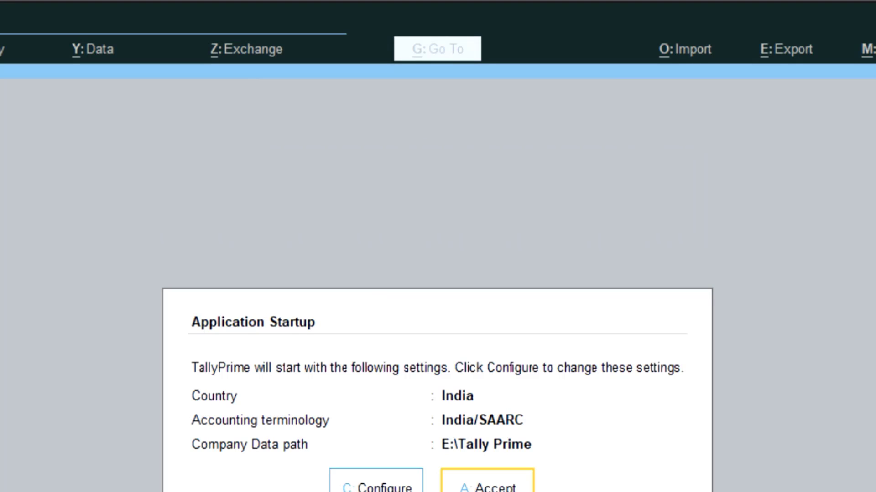
click(476, 488)
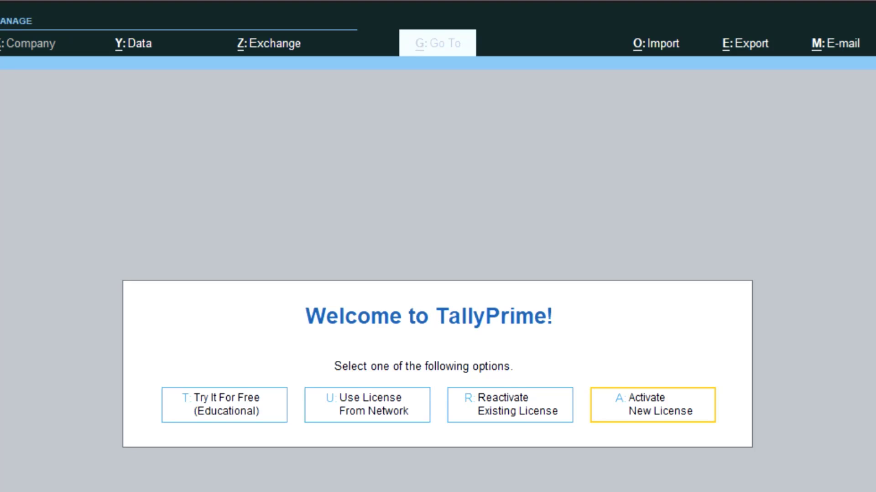
- View the forms for activating a new license and reactivating an existing license, without entering any details
click(653, 411)
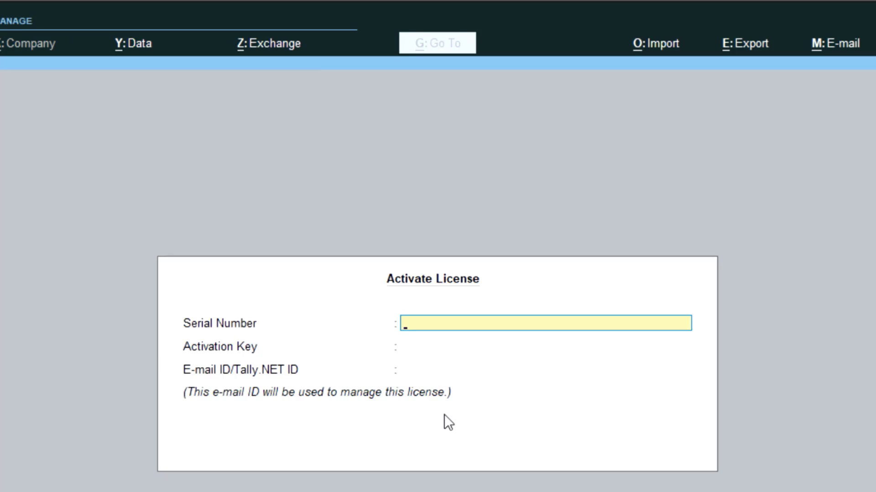
key(Escape)
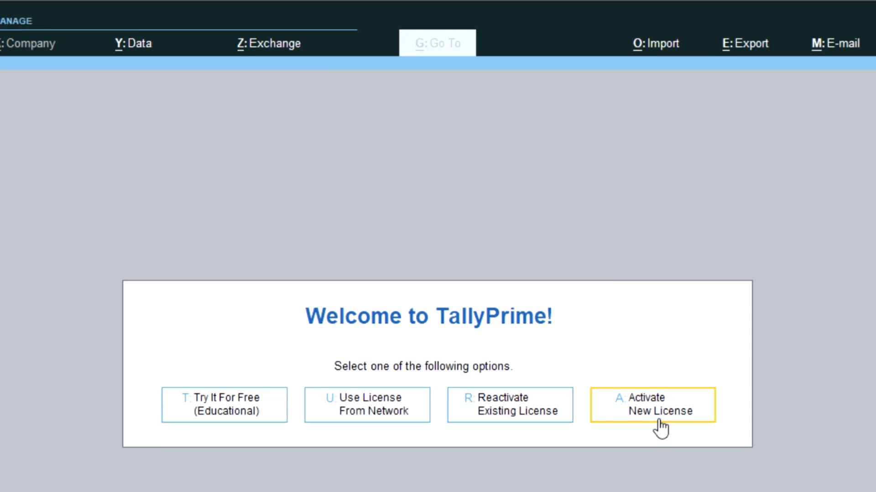
click(513, 409)
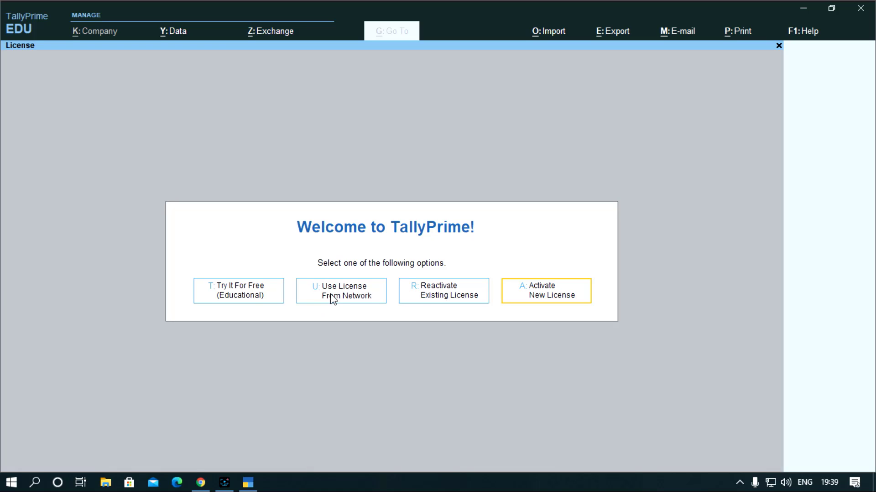
- Try to use a license from the network, then leave the manual license configuration without changes
click(329, 303)
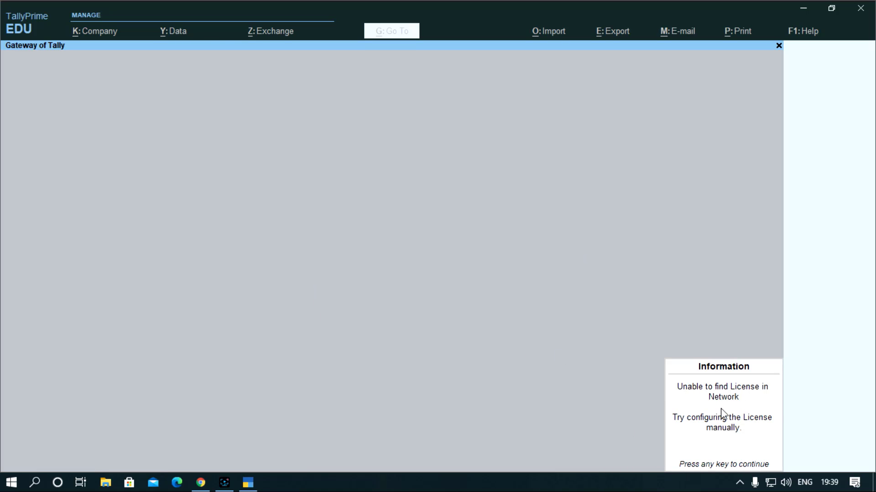
key(Return)
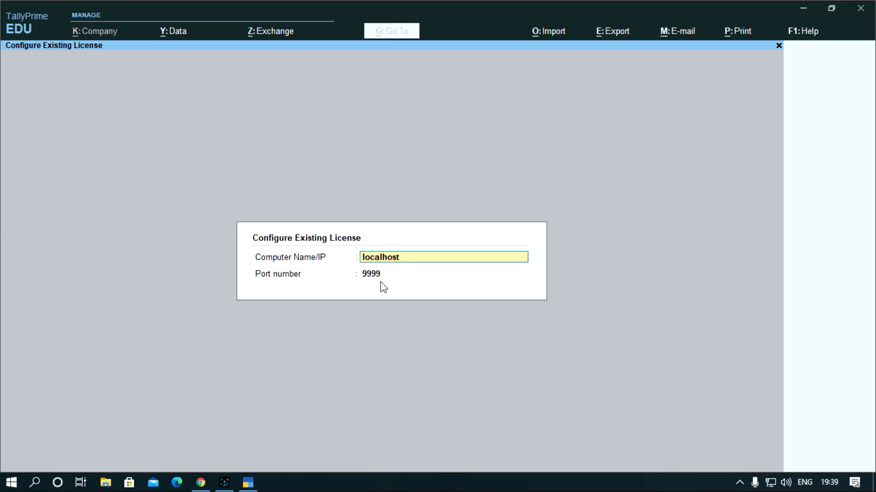
key(Escape)
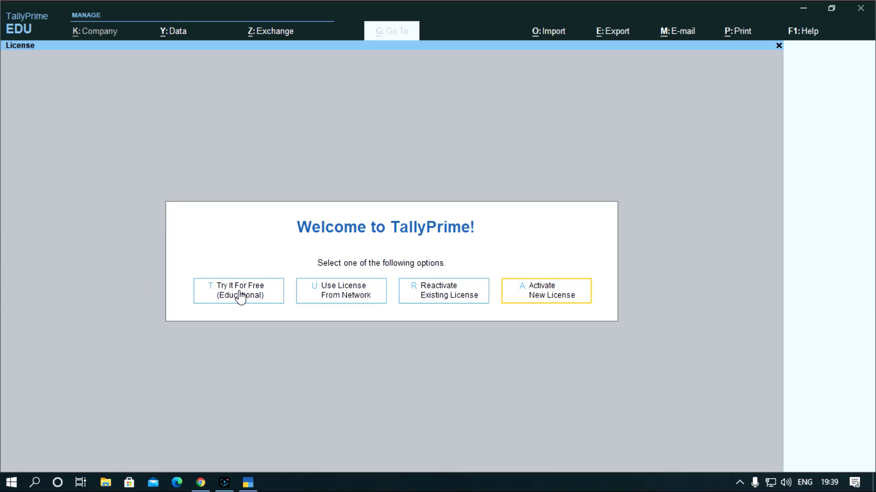
- Start the free educational mode, view the blank company creation form and quit it without creating a company
click(239, 292)
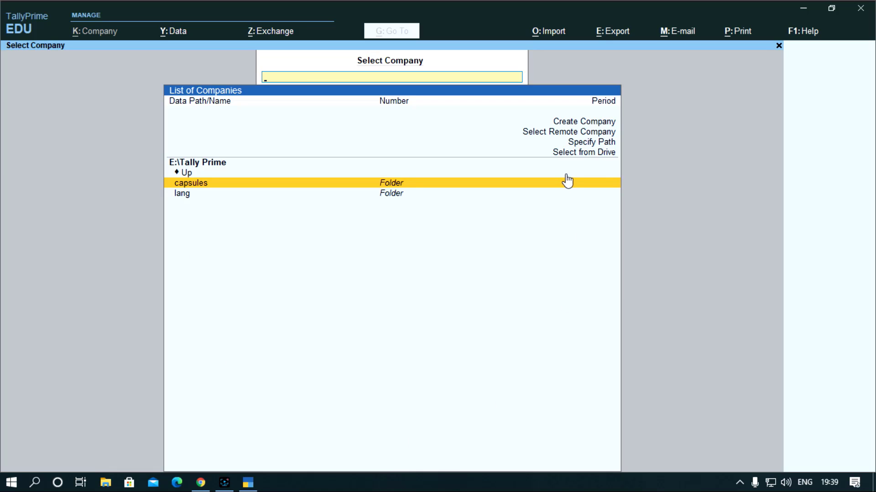
click(578, 125)
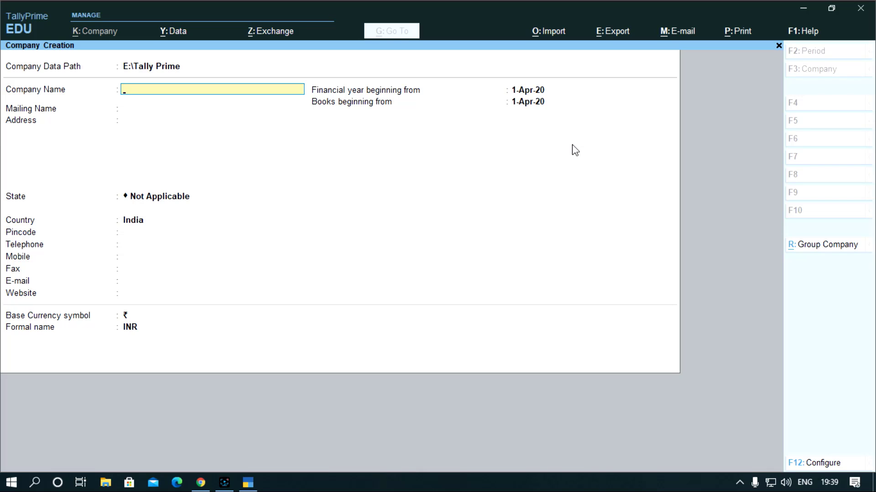
key(Escape)
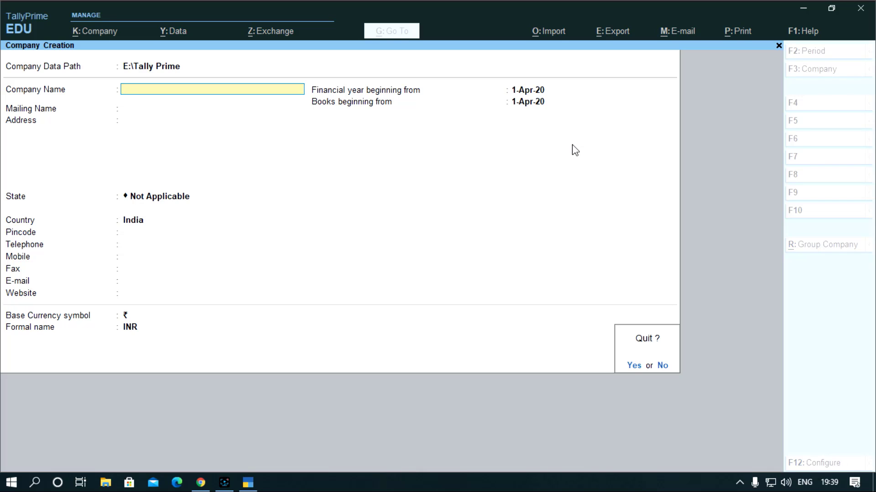
key(y)
- Leave the company selection and quit the educational session of TallyPrime
key(Escape)
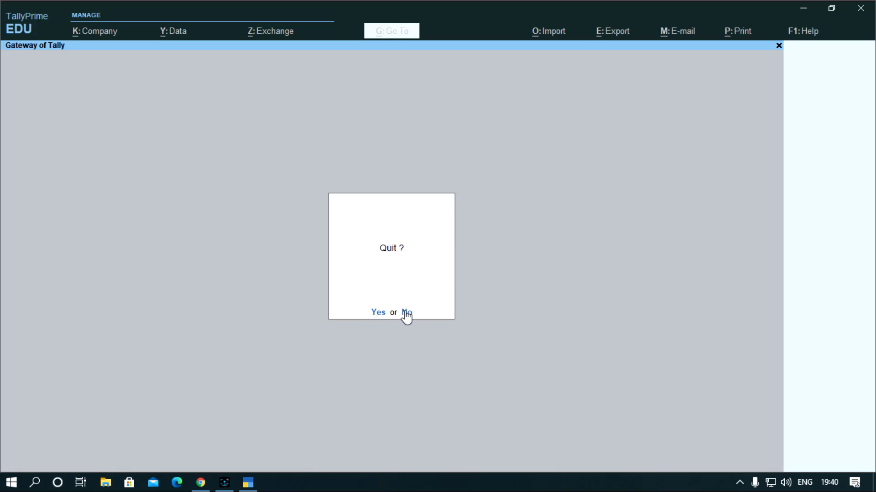
key(y)
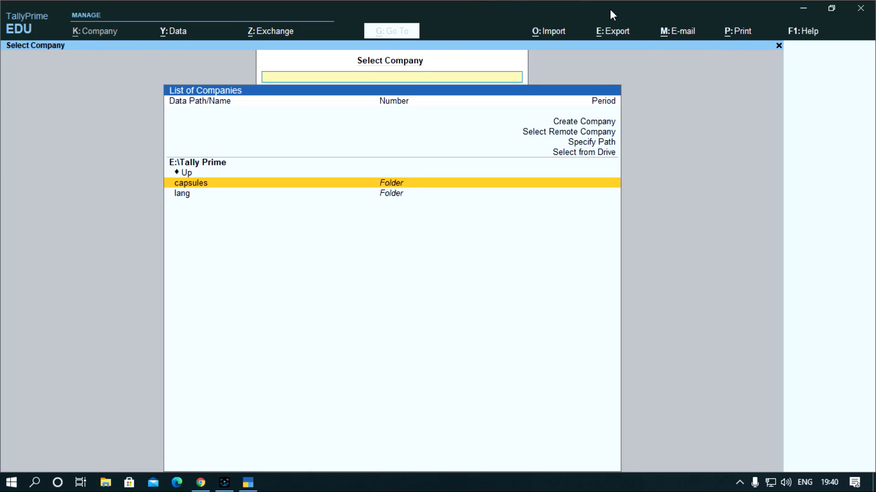
key(Escape)
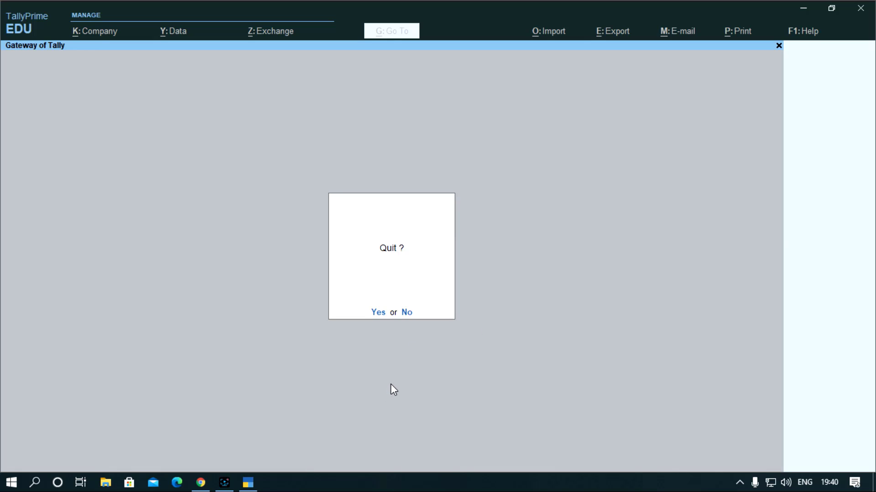
key(Return)
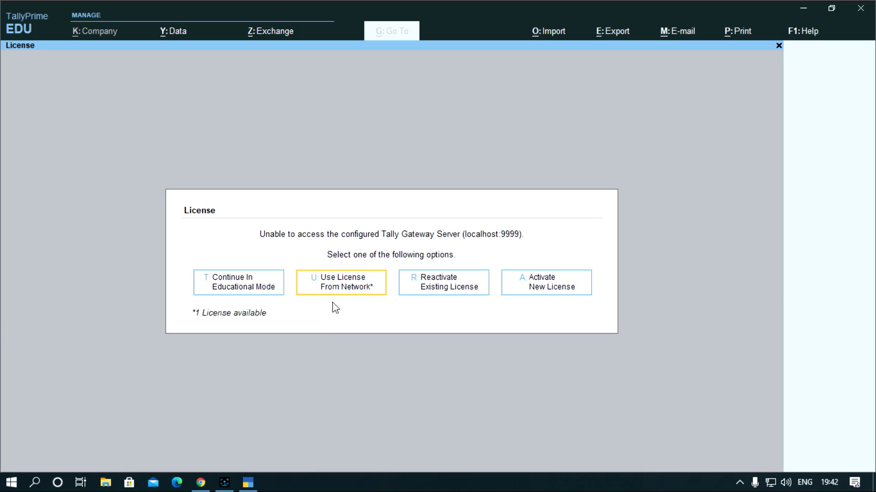
- Use the available network license from EraServer:10000 and agree to continue with it
click(342, 289)
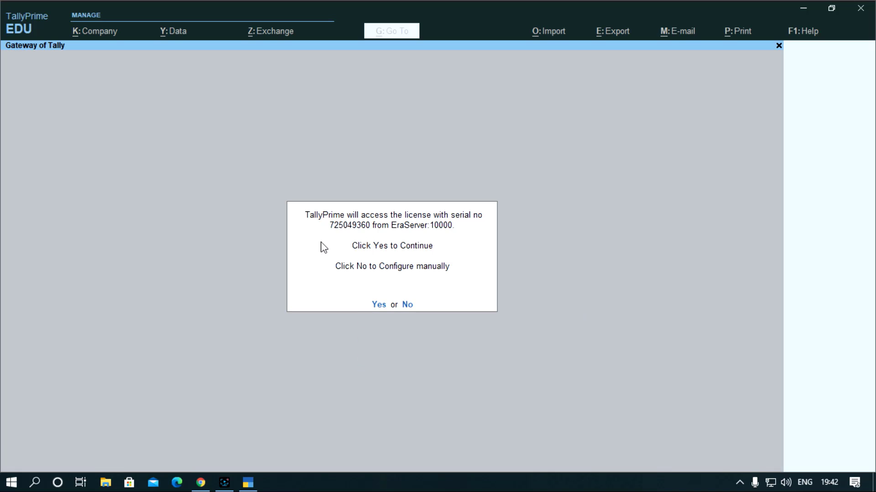
click(377, 305)
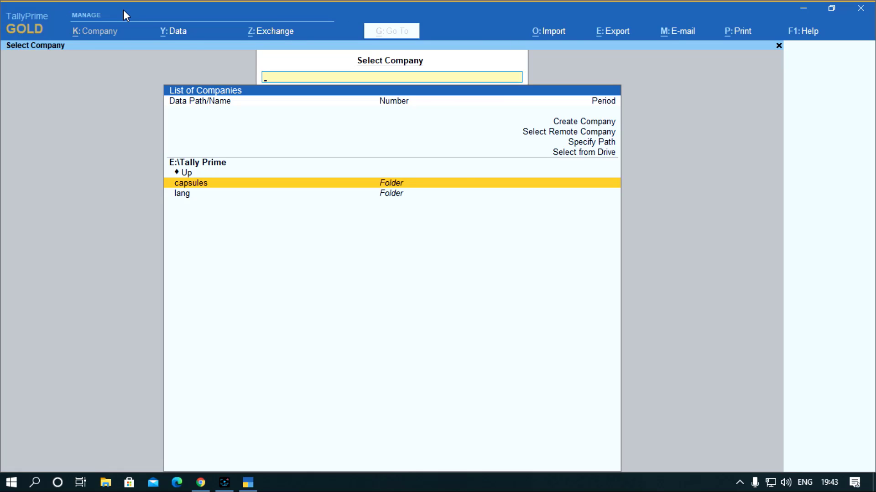
- Select Navkar Group of Companies from the E:\Tally.ERP9\Data folder and open its migration configuration
click(587, 153)
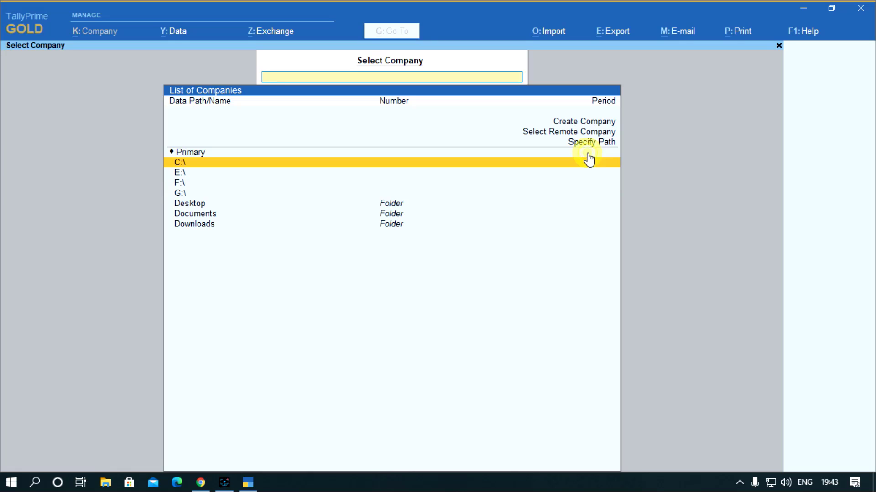
click(178, 172)
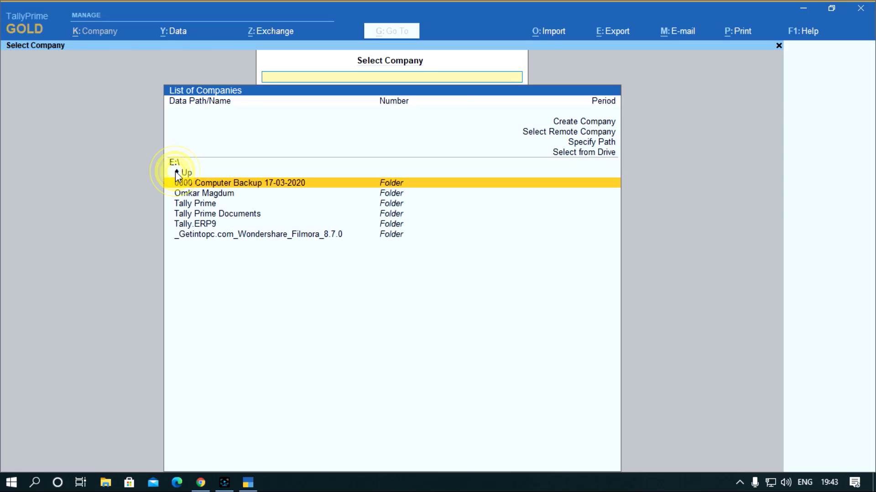
click(208, 223)
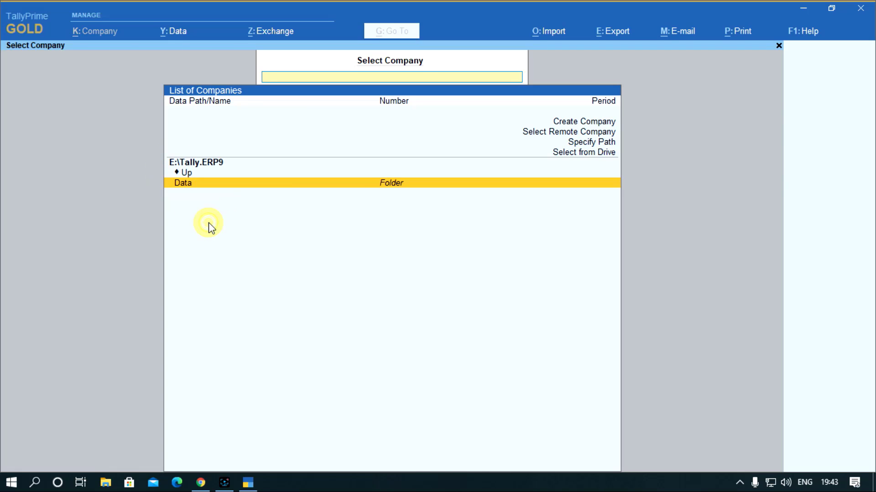
click(189, 184)
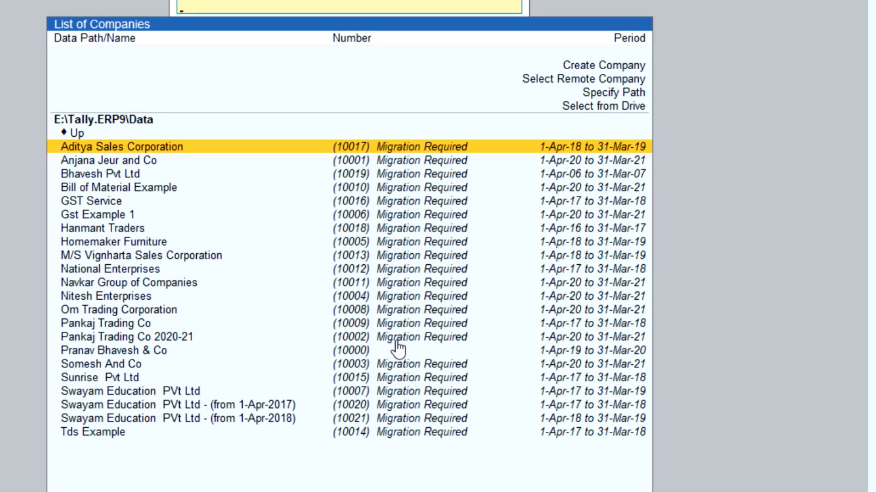
click(201, 284)
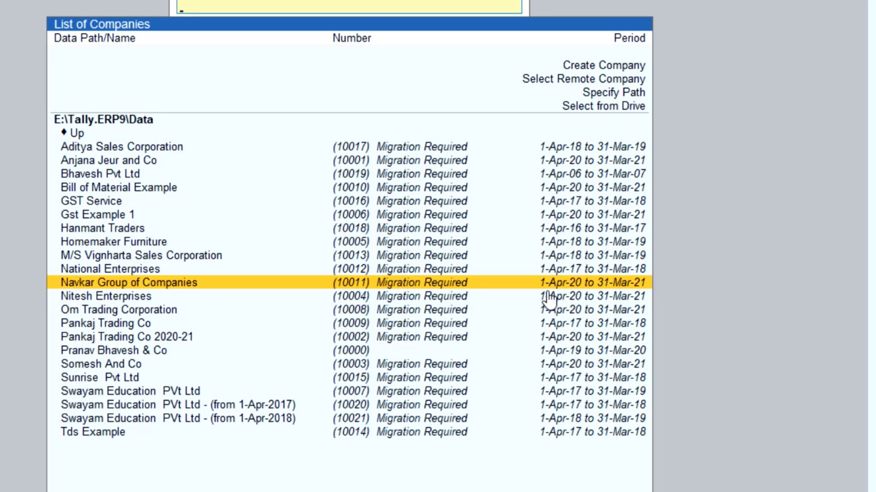
key(Return)
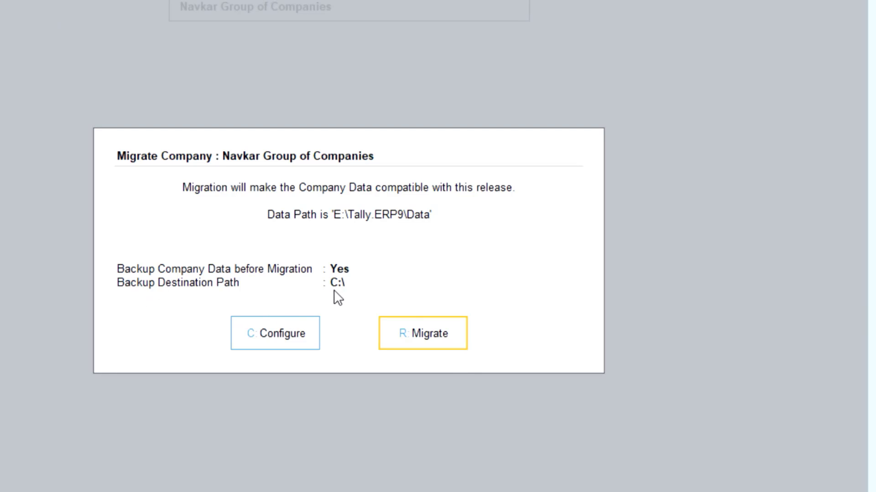
click(295, 340)
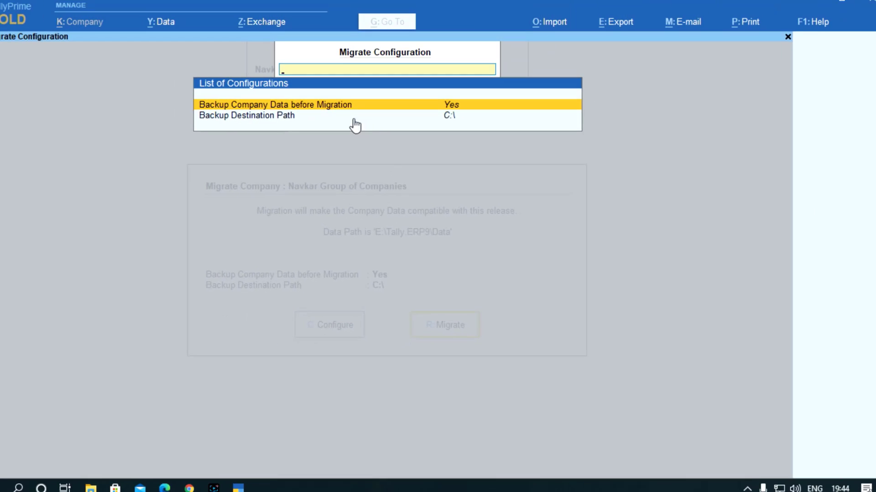
- Try to set the migration's backup destination path to C:\tallyBkup
click(298, 69)
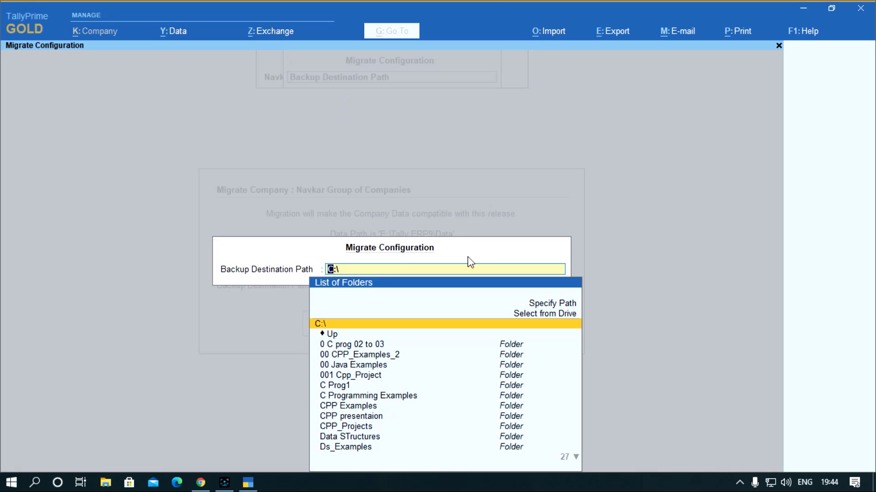
text(C:\ta)
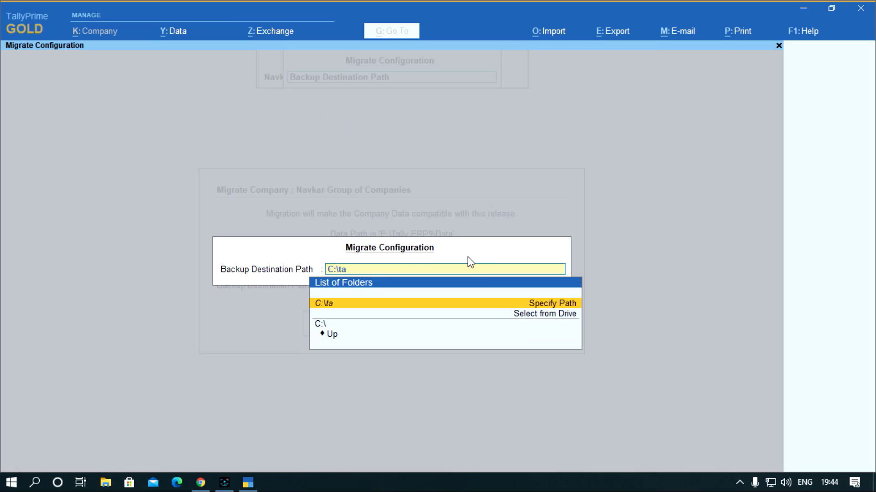
text(llyBkup)
key(Return)
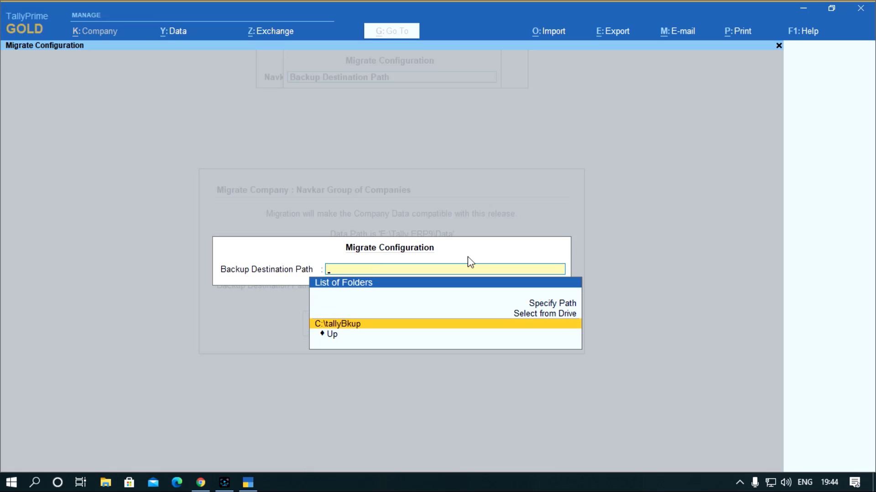
click(417, 323)
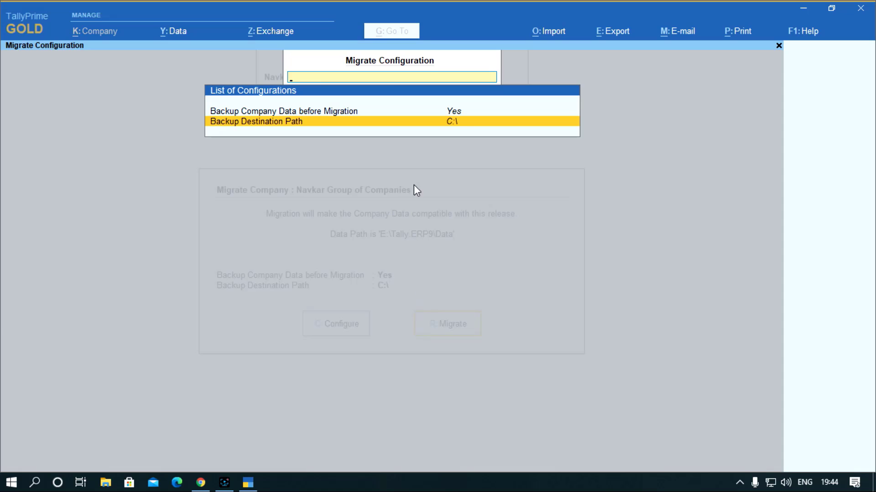
click(462, 123)
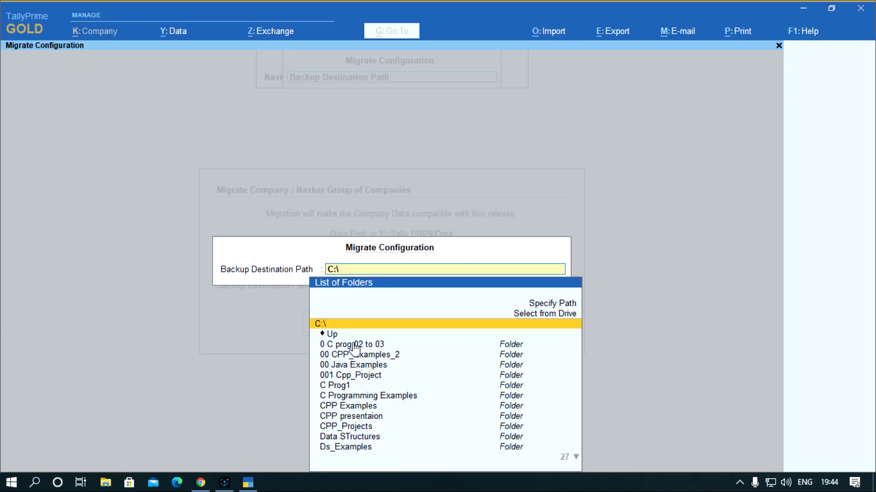
key(Escape)
- Specify C:\TallyBkup as the backup destination path and migrate the company data, agreeing to overwrite the existing backup file
click(280, 124)
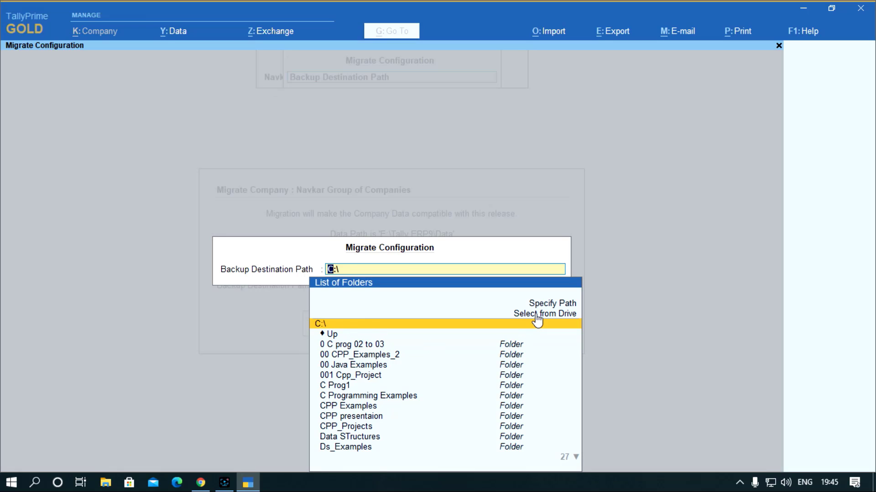
click(546, 303)
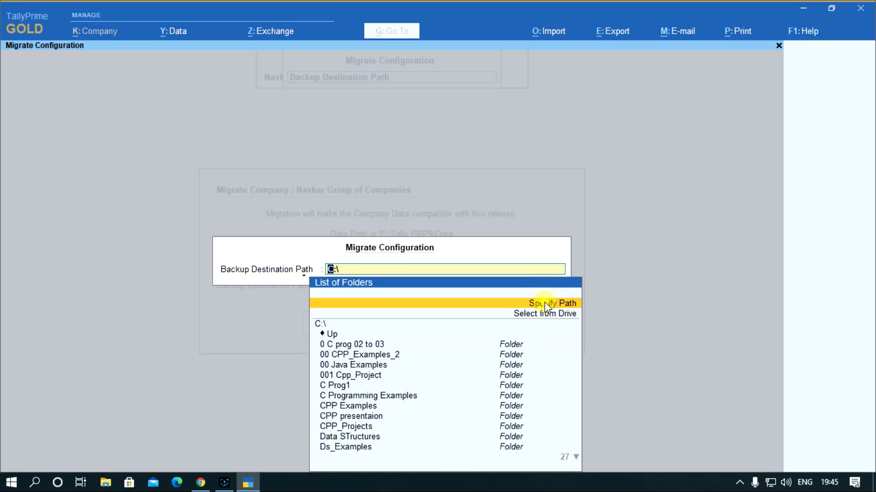
text(C:\T)
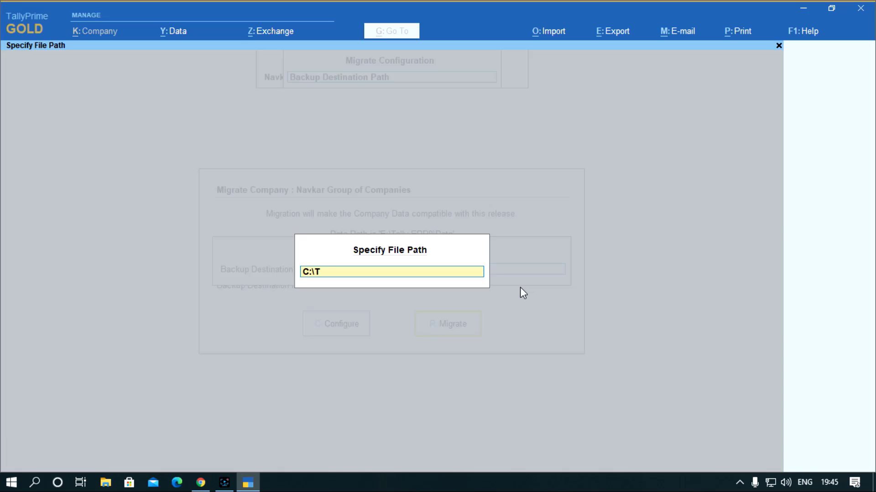
text(allyBkup)
key(Return)
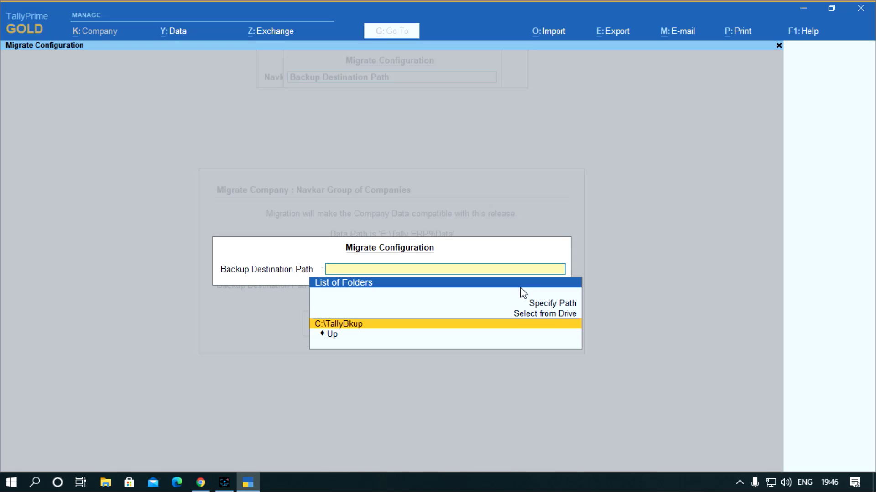
click(442, 323)
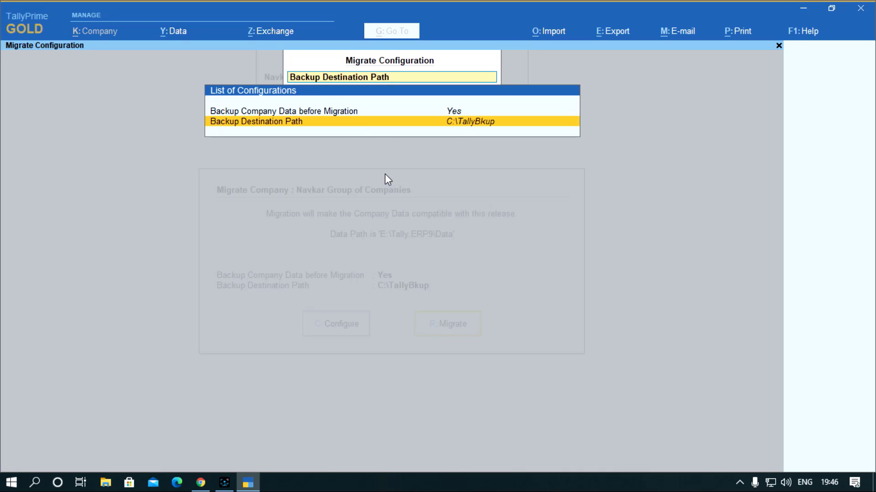
key(Escape)
key(Escape)
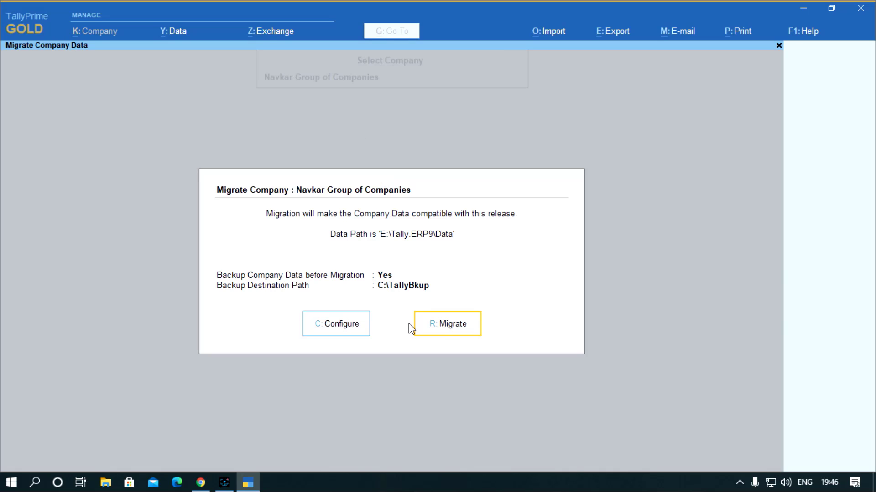
click(443, 327)
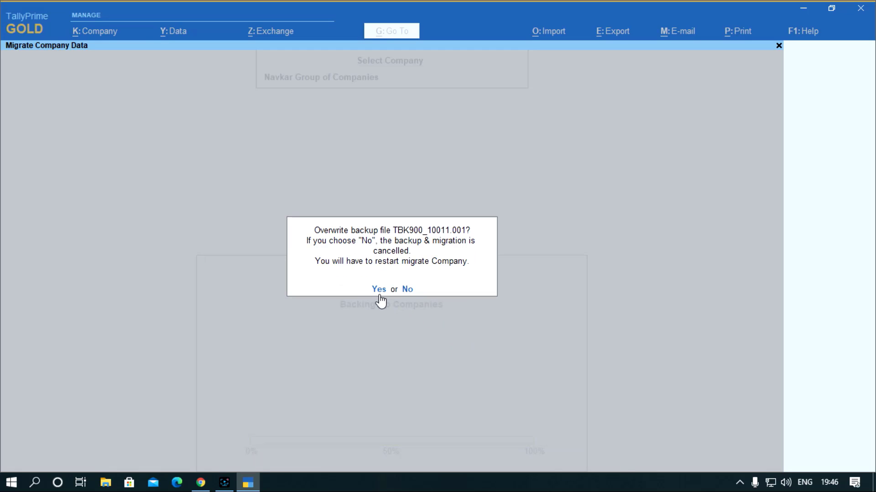
click(378, 294)
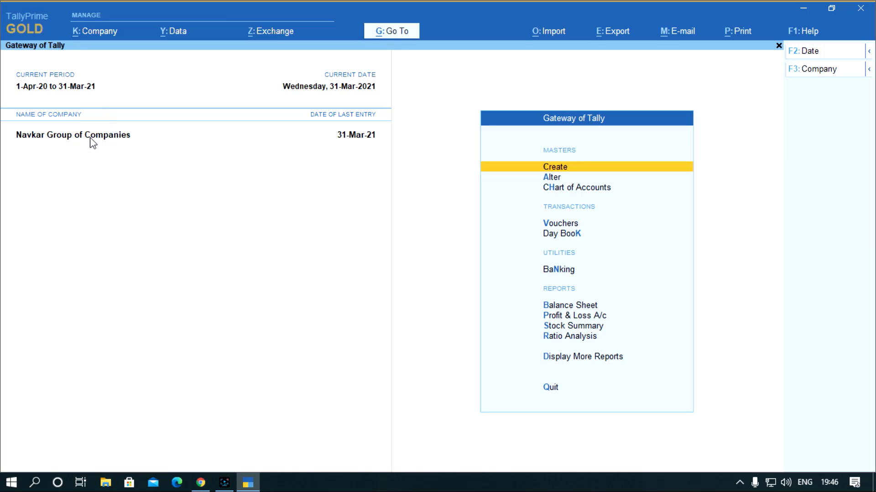
- View the Balance Sheet of Navkar Group of Companies and return to the Gateway of Tally
key(Down)
key(Down)
key(Down)
key(Down)
key(Down)
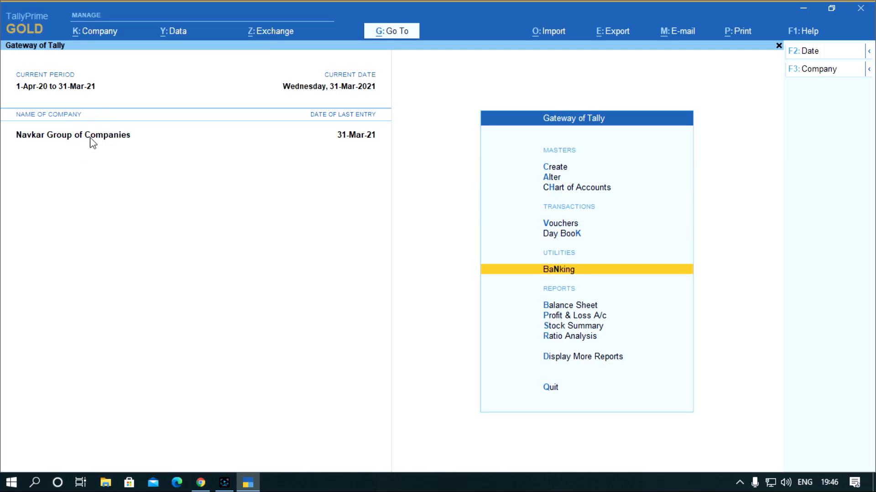
key(Down)
key(Down)
key(Up)
key(Return)
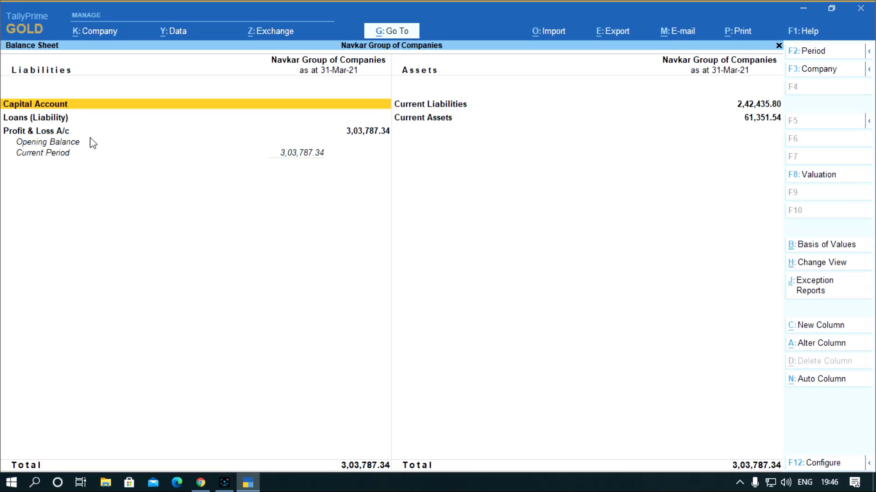
key(Escape)
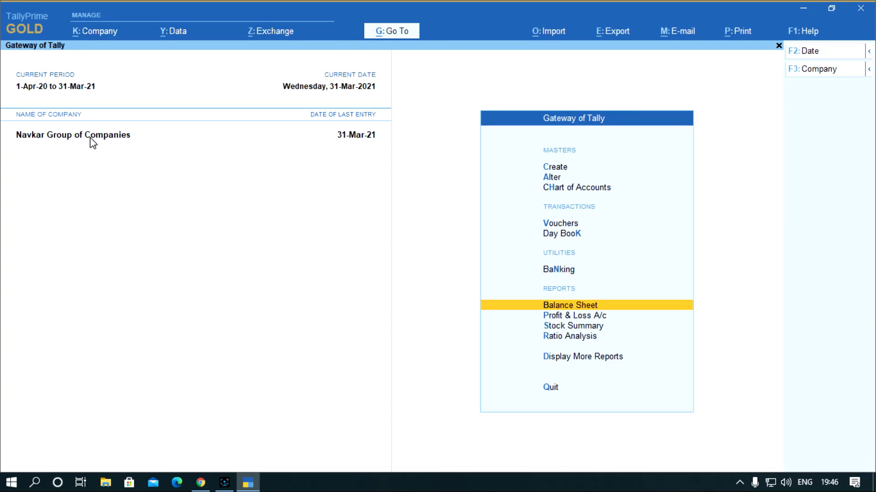